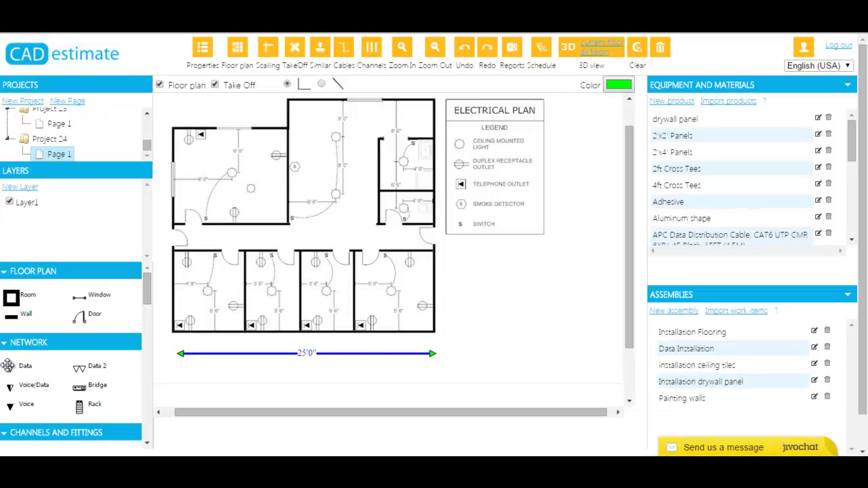
Place data outlets in the first three lower rooms and a rack in the small upper-right room
{"action": "left_click_drag", "start_coordinate": [6, 365], "coordinate": [239, 318]}
{"action": "left_click_drag", "start_coordinate": [291, 314], "coordinate": [296, 319]}
{"action": "left_click_drag", "start_coordinate": [7, 365], "coordinate": [349, 319]}
{"action": "left_click_drag", "start_coordinate": [79, 406], "coordinate": [426, 150]}
Route a cable through the three data outlets to the rack and finish the run
{"action": "left_click", "coordinate": [344, 46]}
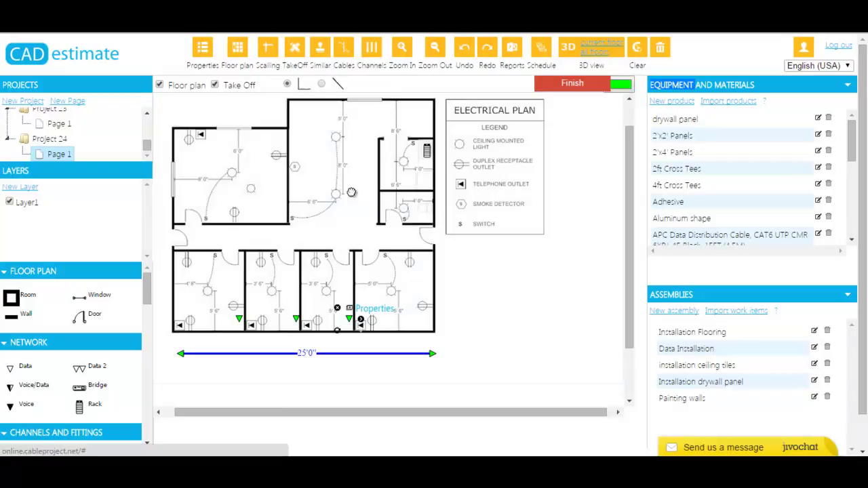
{"action": "left_click", "coordinate": [239, 318]}
{"action": "left_click", "coordinate": [296, 319]}
{"action": "left_click", "coordinate": [349, 319]}
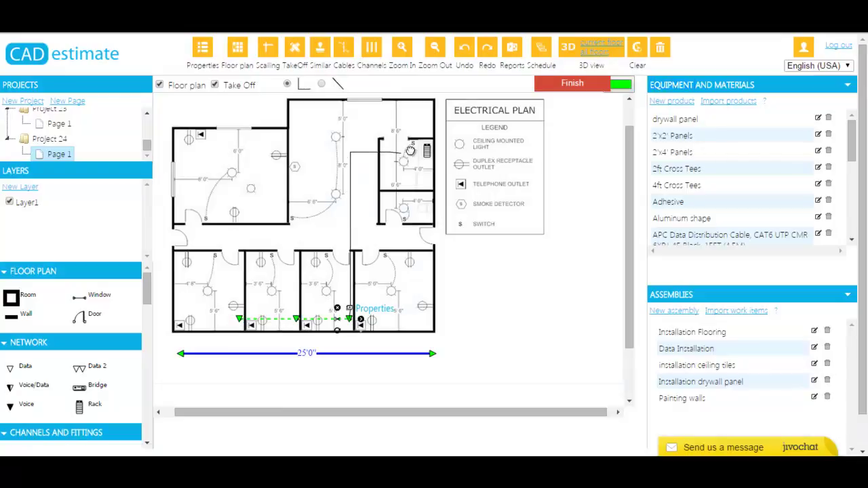
{"action": "left_click", "coordinate": [426, 149]}
{"action": "left_click", "coordinate": [575, 84]}
Set the rack's symbol to A and its patch panel's symbol to 1A
{"action": "left_click", "coordinate": [454, 141]}
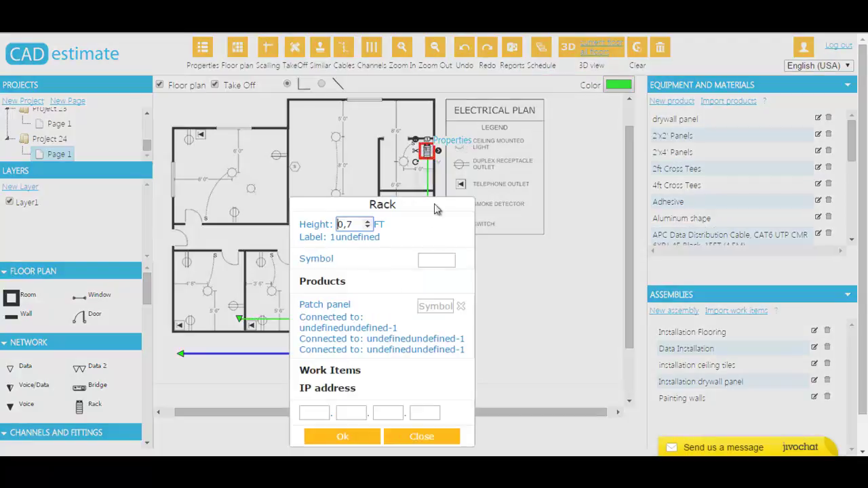
{"action": "left_click", "coordinate": [435, 260]}
{"action": "type", "text": "A"}
{"action": "left_click", "coordinate": [435, 306]}
{"action": "type", "text": "1A"}
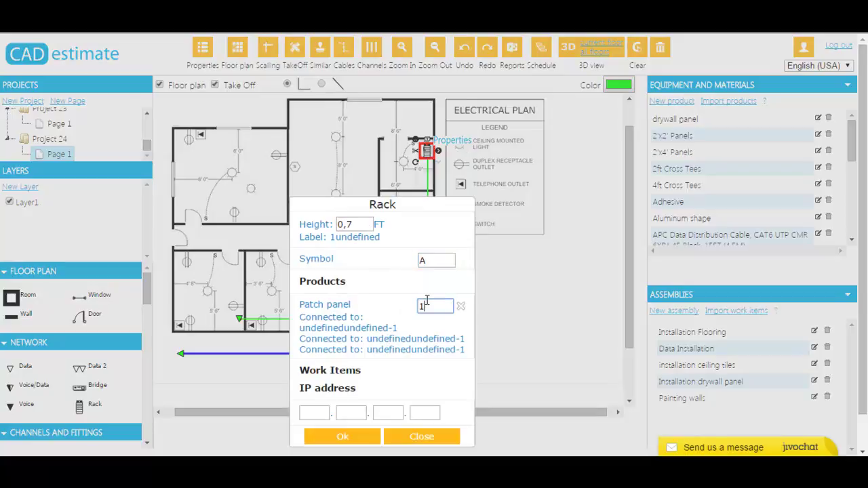
{"action": "left_click", "coordinate": [373, 438]}
Review the Cable Schedule report and close it
{"action": "left_click", "coordinate": [529, 56]}
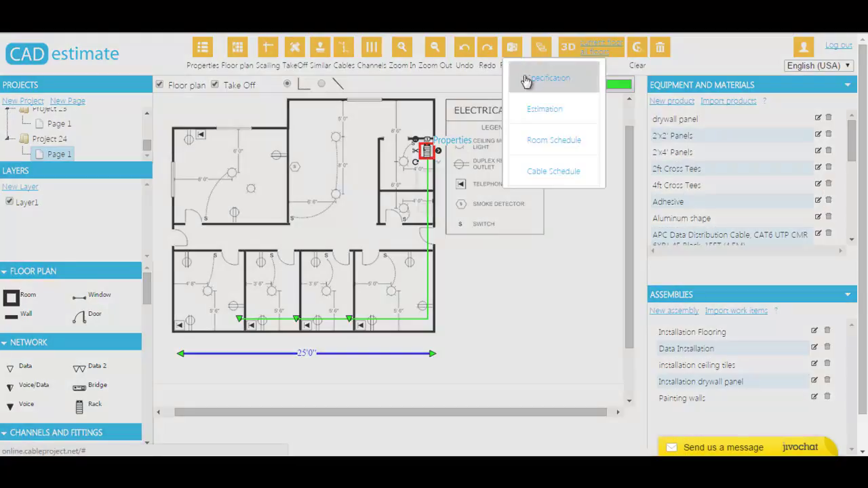
{"action": "left_click", "coordinate": [543, 170]}
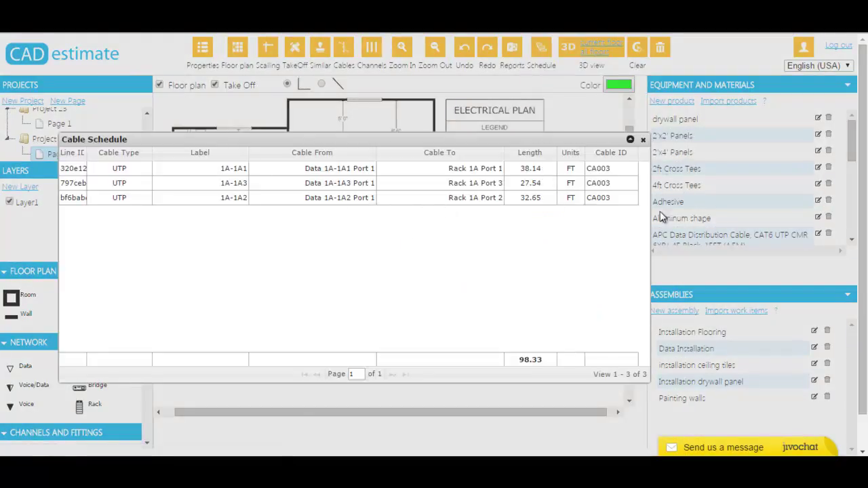
{"action": "left_click", "coordinate": [645, 139]}
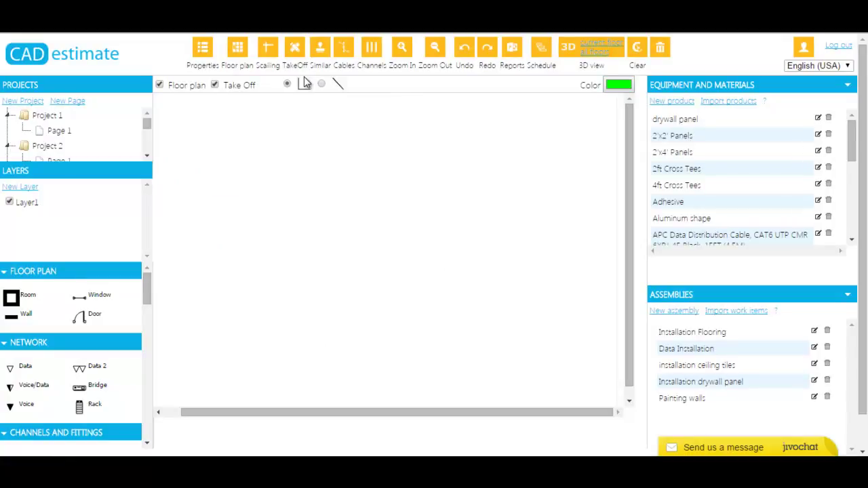
Create a new project named Office
{"action": "left_click", "coordinate": [33, 101]}
{"action": "left_click_drag", "start_coordinate": [419, 170], "coordinate": [339, 170]}
{"action": "type", "text": "Office"}
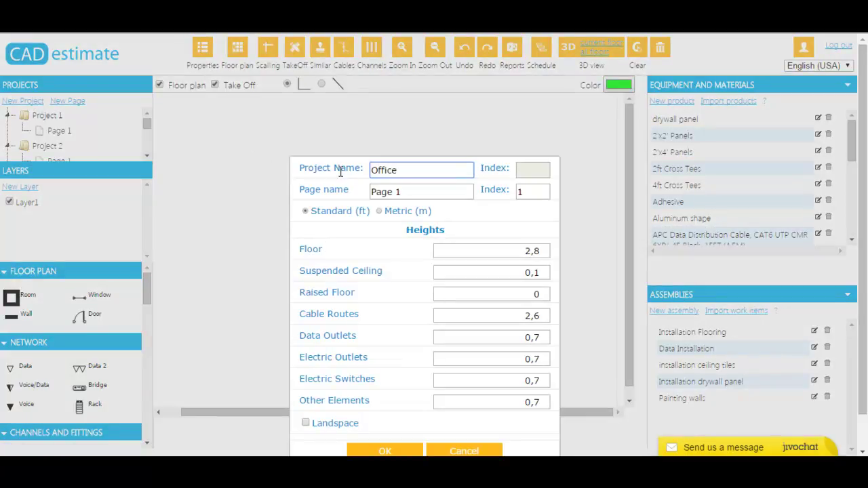
{"action": "key", "text": "Return"}
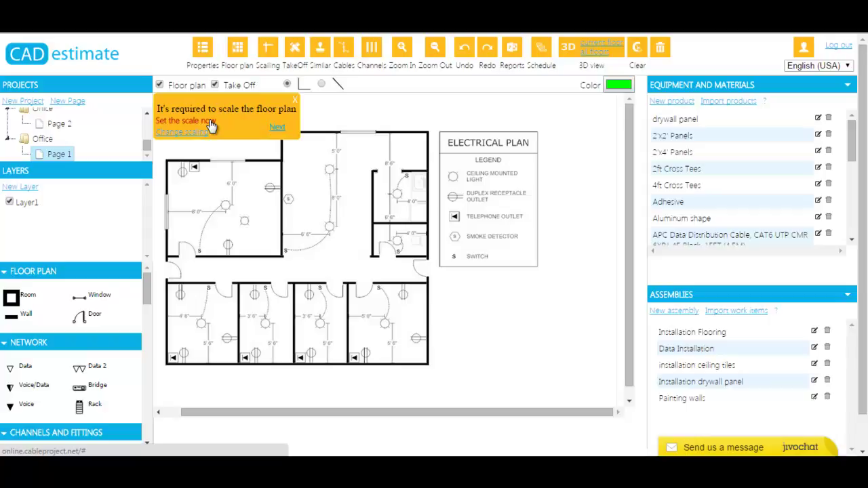
Scale the floor plan with a 25'0" reference length and outline the lower-left room in green as a takeoff
{"action": "left_click", "coordinate": [211, 125]}
{"action": "left_click", "coordinate": [295, 49]}
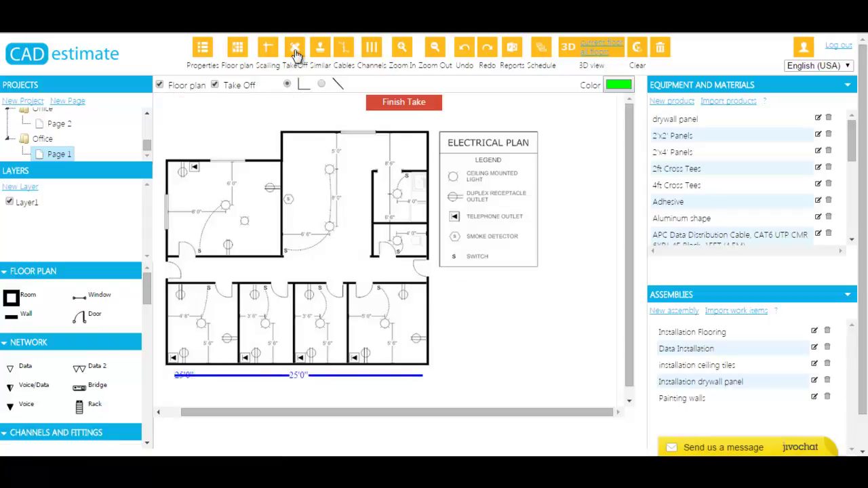
{"action": "left_click", "coordinate": [168, 285]}
{"action": "left_click", "coordinate": [236, 285]}
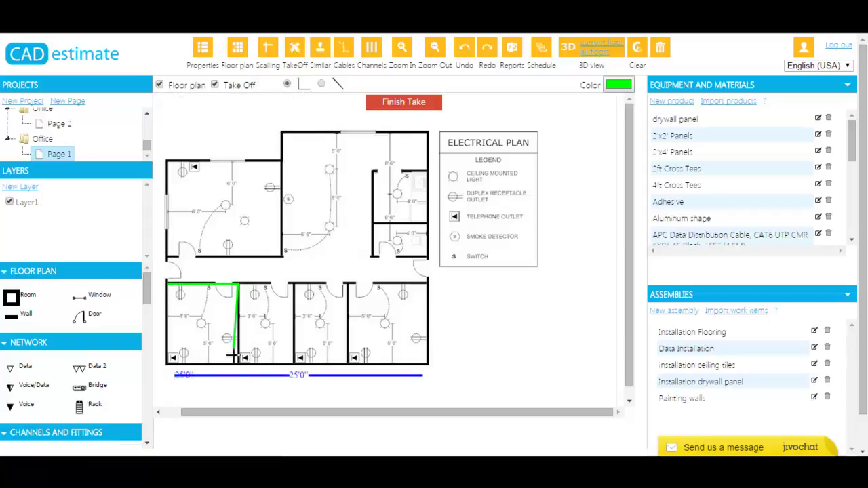
{"action": "double_click", "coordinate": [237, 364]}
Change the takeoff color to blue and outline the second lower room
{"action": "left_click", "coordinate": [619, 84]}
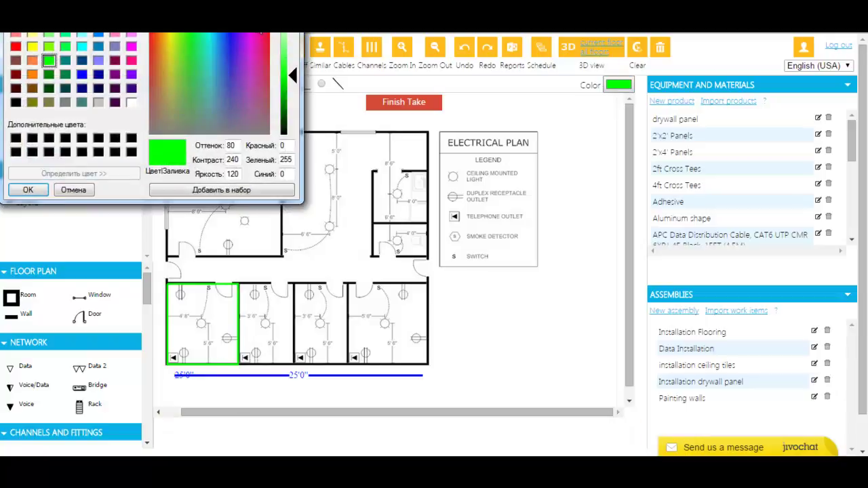
{"action": "left_click", "coordinate": [107, 39]}
{"action": "left_click", "coordinate": [27, 189]}
{"action": "left_click", "coordinate": [293, 285]}
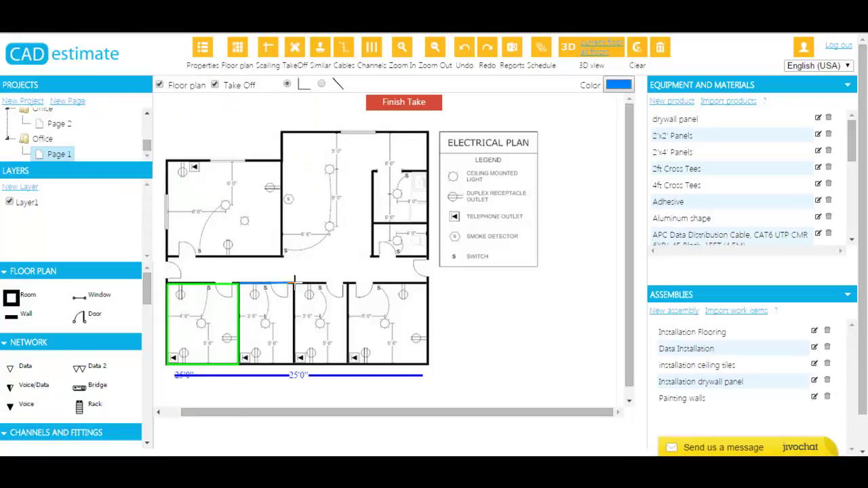
{"action": "double_click", "coordinate": [293, 365]}
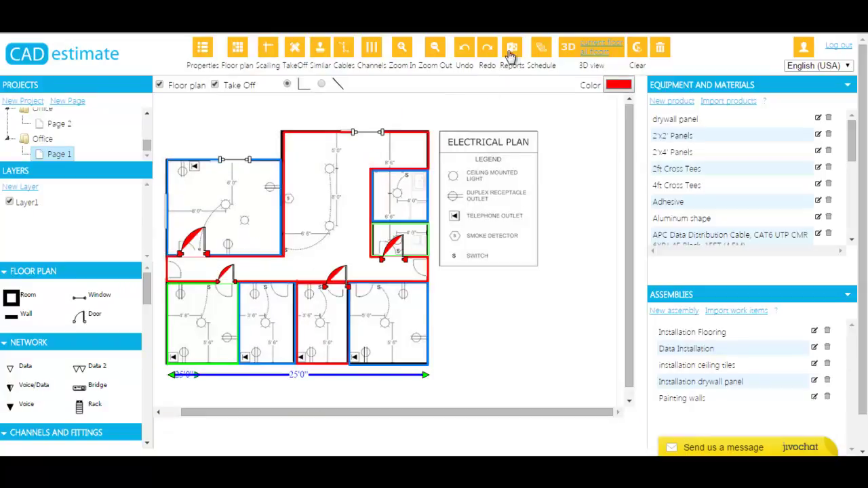
Review the Room Schedule report and close it
{"action": "left_click", "coordinate": [513, 47]}
{"action": "left_click", "coordinate": [533, 143]}
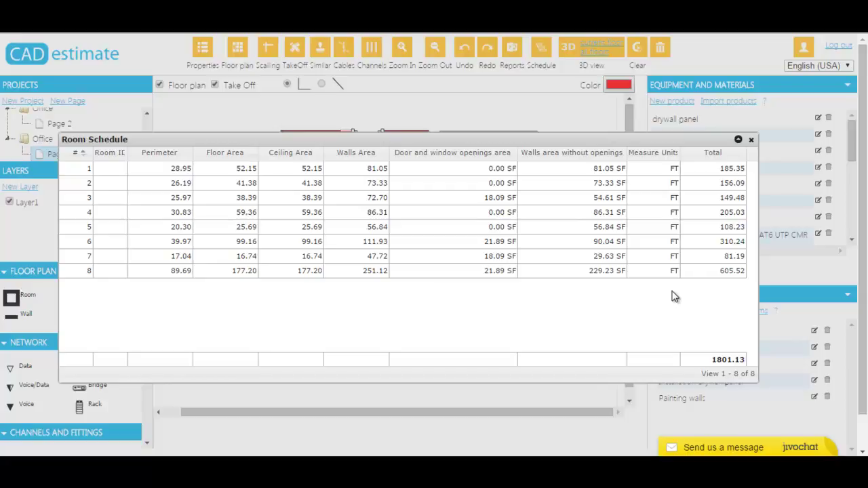
{"action": "left_click", "coordinate": [751, 139]}
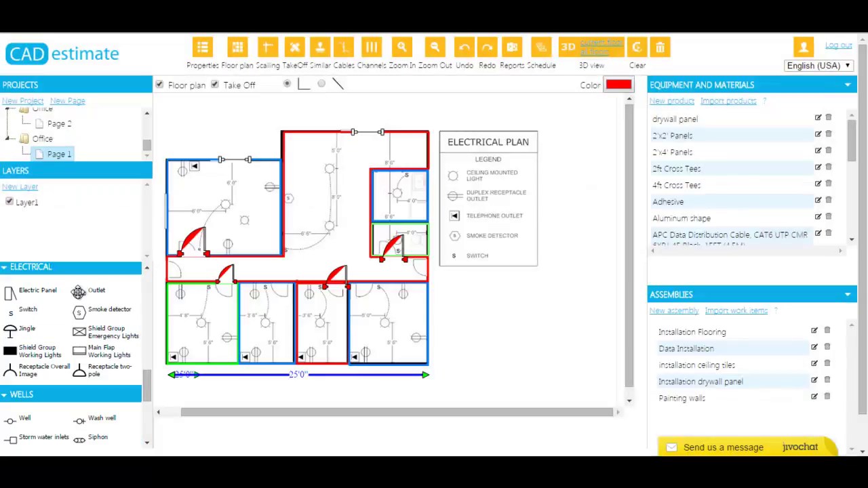
Place an outlet on the lower-left room's receptacle symbol and an electric panel in the small upper-right room
{"action": "left_click_drag", "start_coordinate": [170, 308], "coordinate": [227, 337]}
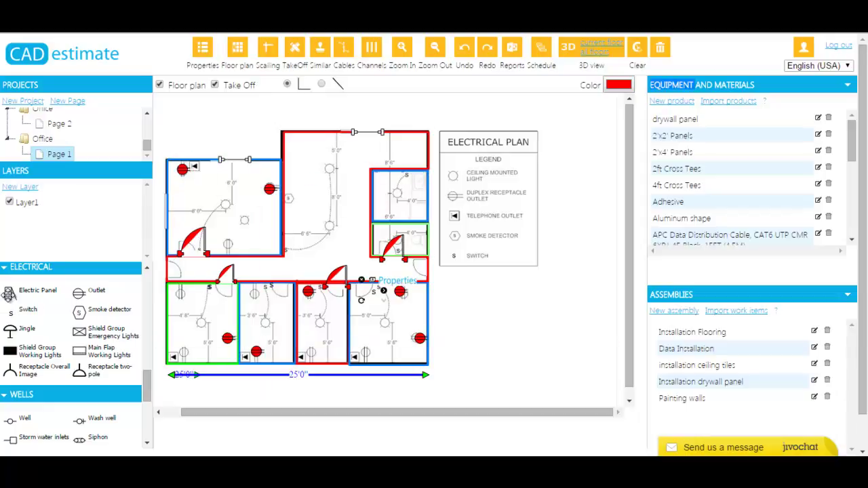
{"action": "left_click_drag", "start_coordinate": [9, 296], "coordinate": [419, 182]}
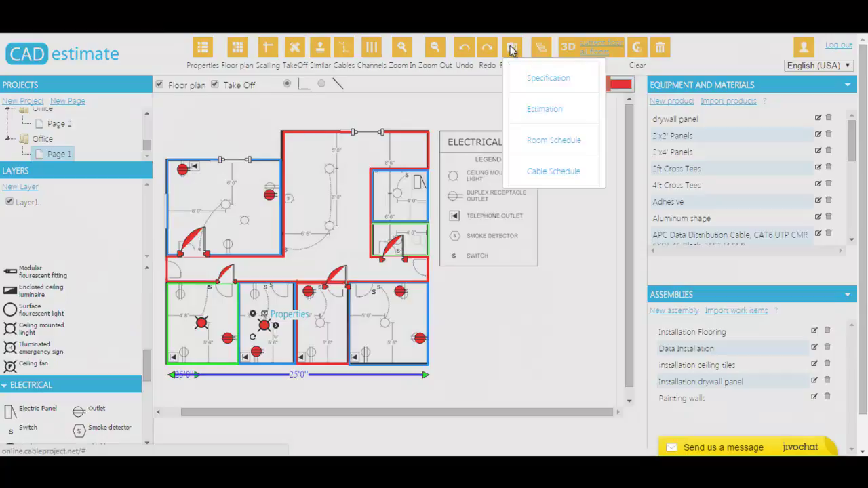
Open the Specification report
{"action": "left_click", "coordinate": [528, 79]}
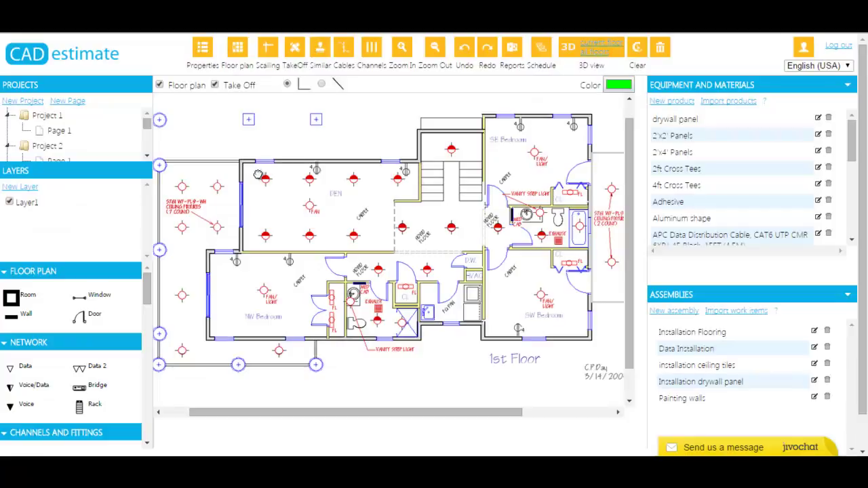
Mark the Den's upper-left ceiling light symbol on the 1st Floor plan and recognize similar symbols
{"action": "left_click_drag", "start_coordinate": [257, 175], "coordinate": [275, 190]}
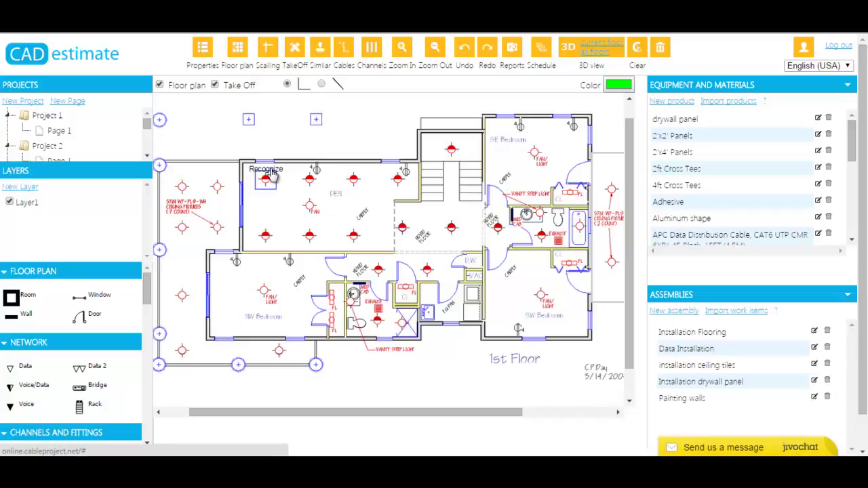
{"action": "left_click", "coordinate": [271, 174]}
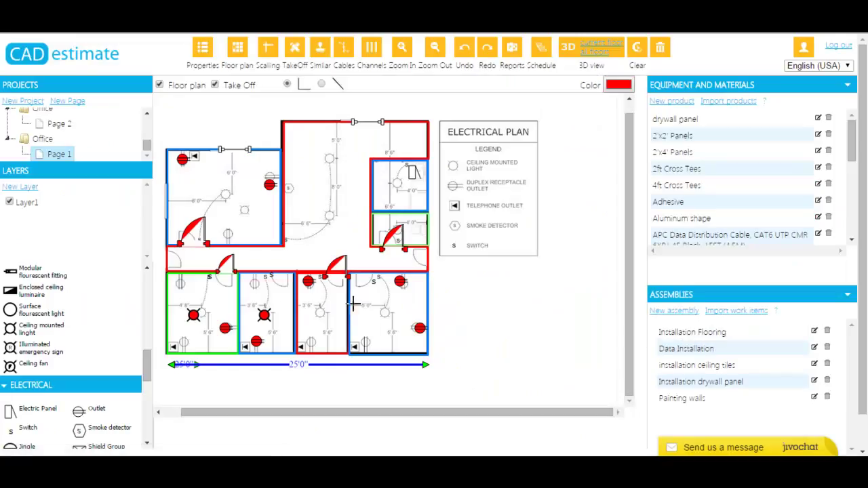
Apply the Installation Flooring assembly to the lower-right room, and a wall assembly to walls in this room only
{"action": "left_click_drag", "start_coordinate": [679, 345], "coordinate": [332, 170]}
{"action": "left_click", "coordinate": [337, 194]}
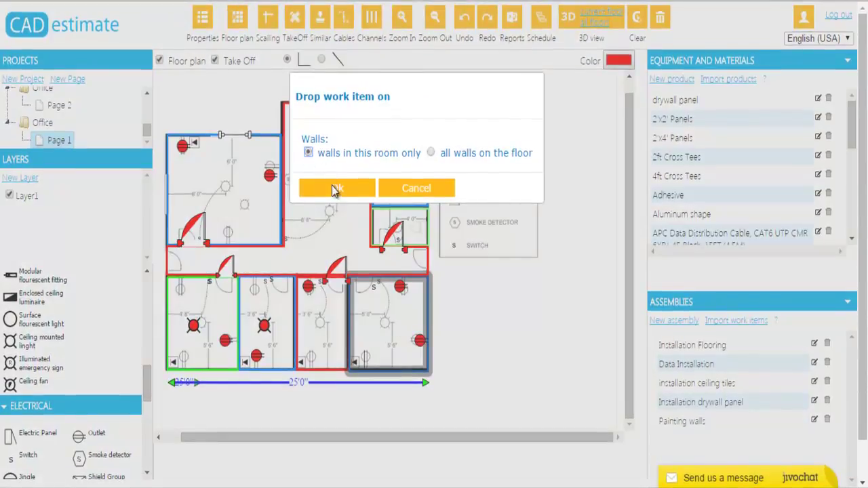
{"action": "left_click", "coordinate": [334, 191]}
Apply the ceiling tiles assembly to the lower-right room's selected ceiling only, and the drywall panel assembly to the small room with the electric panel
{"action": "left_click_drag", "start_coordinate": [697, 383], "coordinate": [347, 190]}
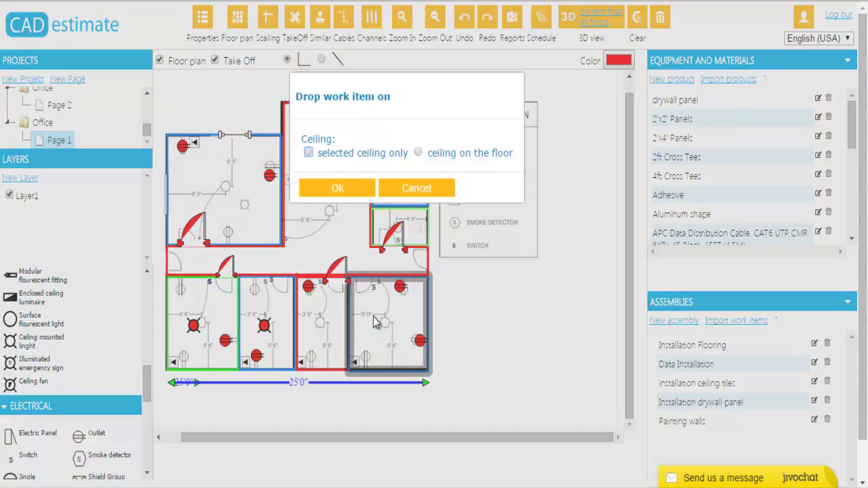
{"action": "left_click", "coordinate": [337, 188]}
{"action": "left_click_drag", "start_coordinate": [712, 407], "coordinate": [403, 180]}
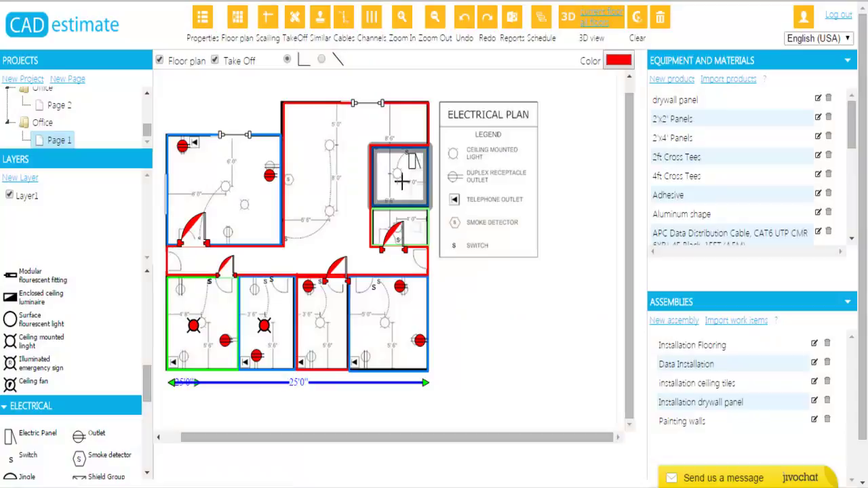
{"action": "left_click", "coordinate": [338, 190]}
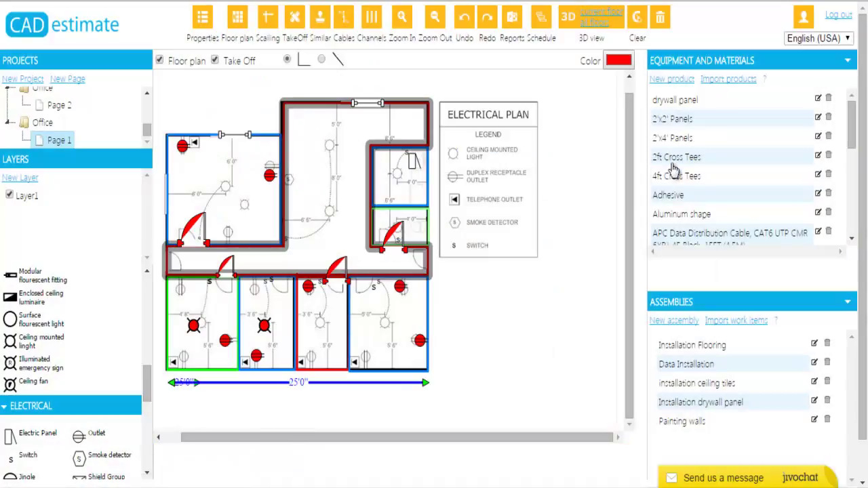
Browse the equipment and materials list, then review and close the Specification report
{"action": "scroll", "coordinate": [853, 158], "scroll_direction": "down", "scroll_amount": 2}
{"action": "scroll", "coordinate": [854, 157], "scroll_direction": "down", "scroll_amount": 3}
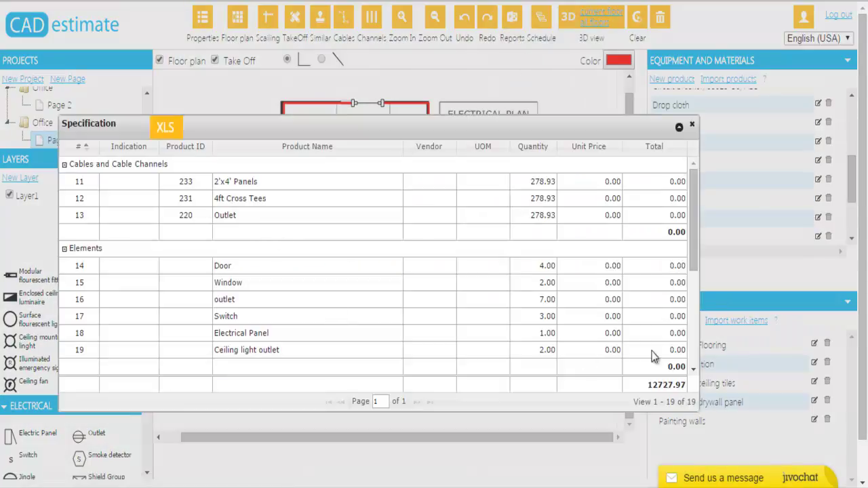
{"action": "left_click", "coordinate": [692, 124]}
Open the Estimation report
{"action": "left_click", "coordinate": [512, 27]}
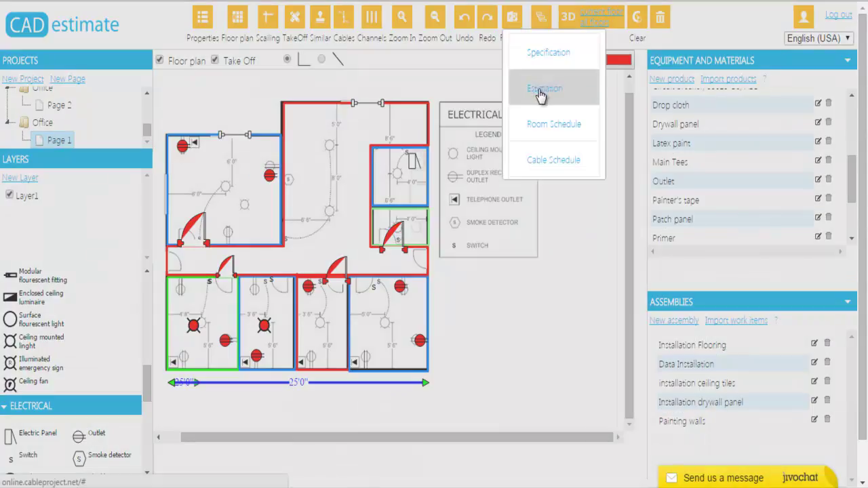
{"action": "left_click", "coordinate": [539, 93]}
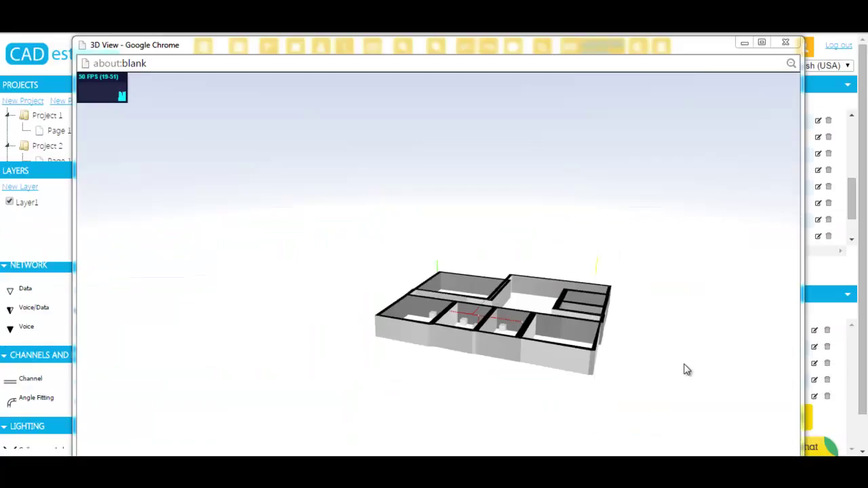
Inspect the floor's walls and rooms in the 3D view
{"action": "mouse_move", "coordinate": [587, 365]}
{"action": "left_mouse_down"}
{"action": "mouse_move", "coordinate": [541, 382]}
{"action": "mouse_move", "coordinate": [510, 380]}
{"action": "mouse_move", "coordinate": [518, 359]}
{"action": "mouse_move", "coordinate": [587, 362]}
{"action": "left_mouse_up"}
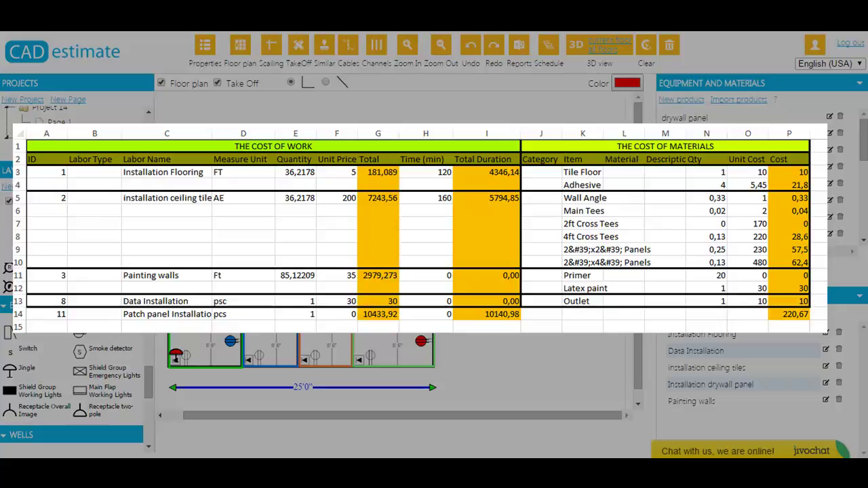
{"action": "key", "text": "Escape"}
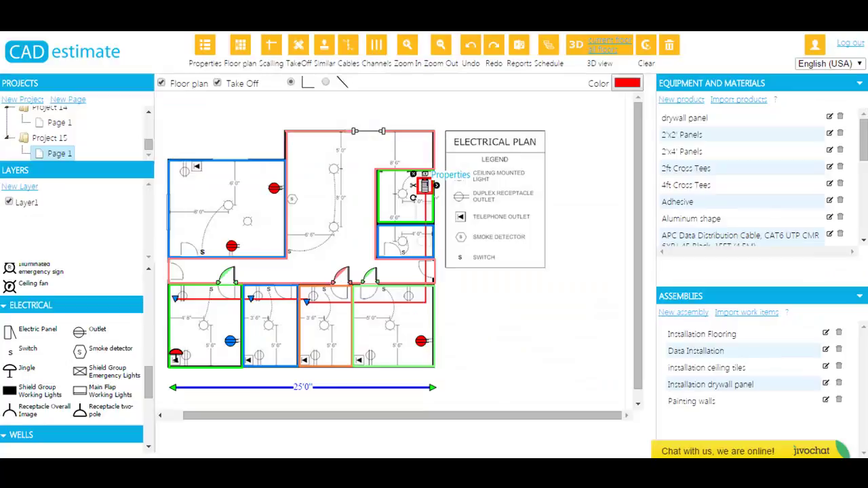